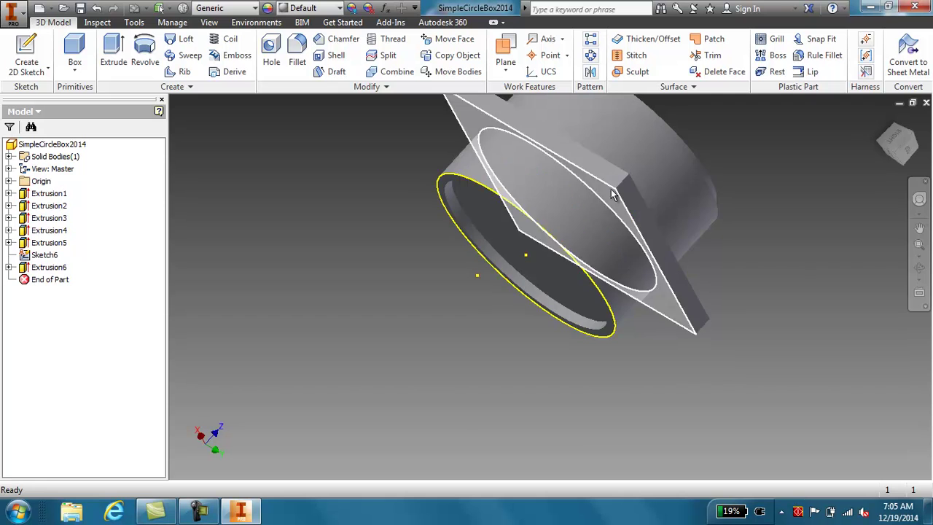
Step: Sketch a line along the full edge of the square flange's narrow side face, on the side toward the recessed cylinder
{"action": "middle_click_drag", "start_coordinate": [584, 394], "coordinate": [606, 283], "text": "shift"}
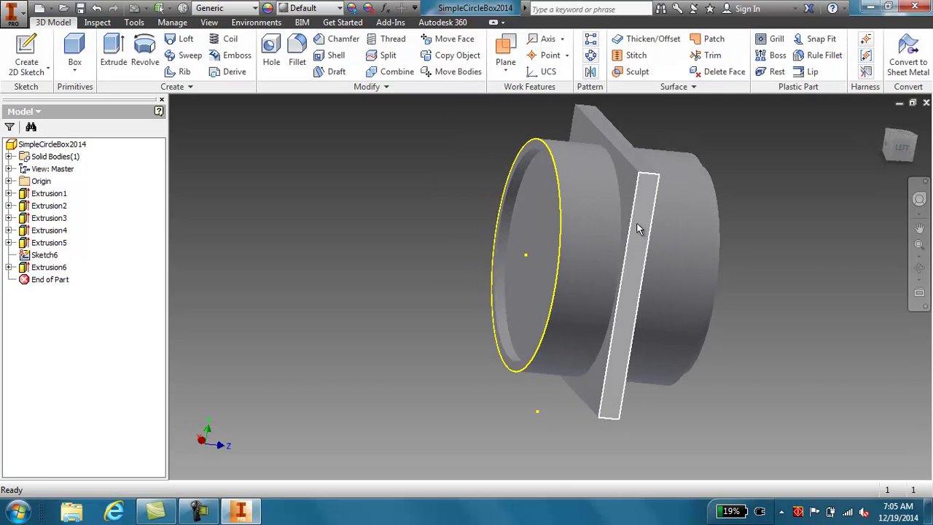
{"action": "left_click", "coordinate": [637, 229]}
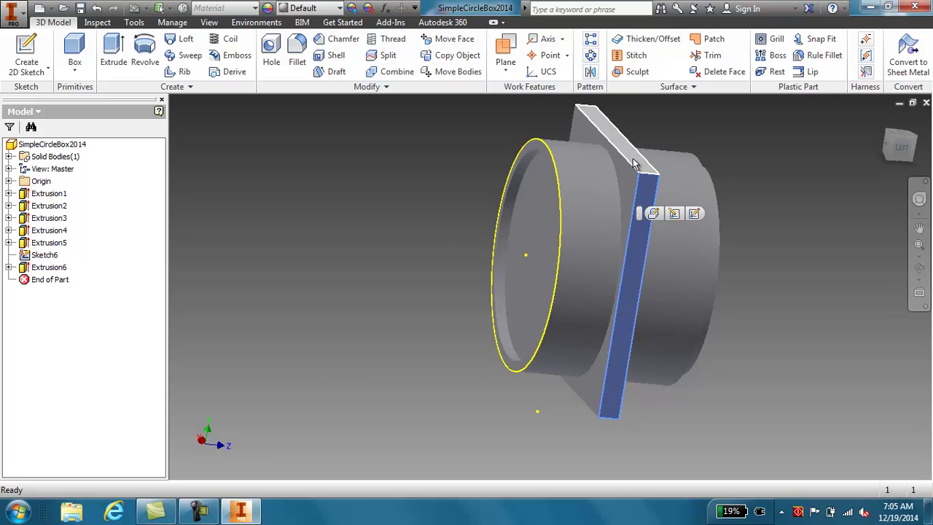
{"action": "right_click", "coordinate": [382, 190]}
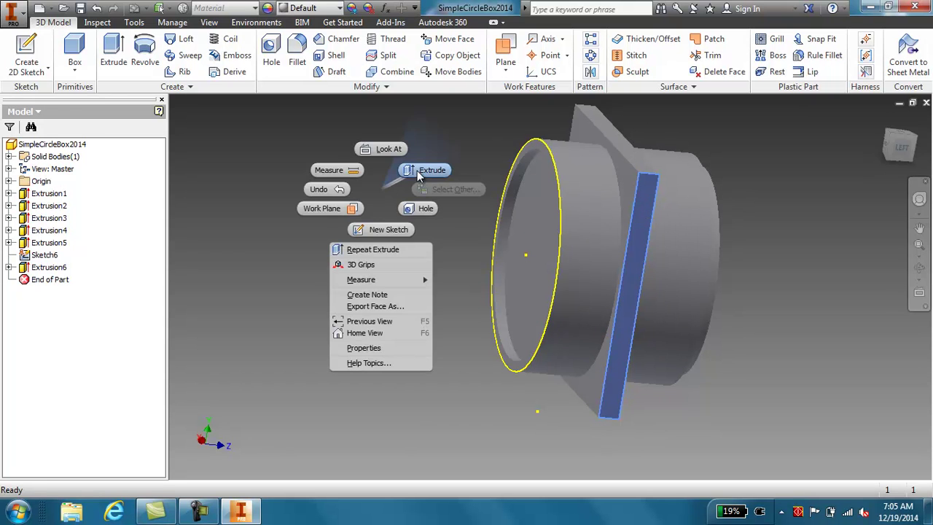
{"action": "left_click", "coordinate": [393, 229]}
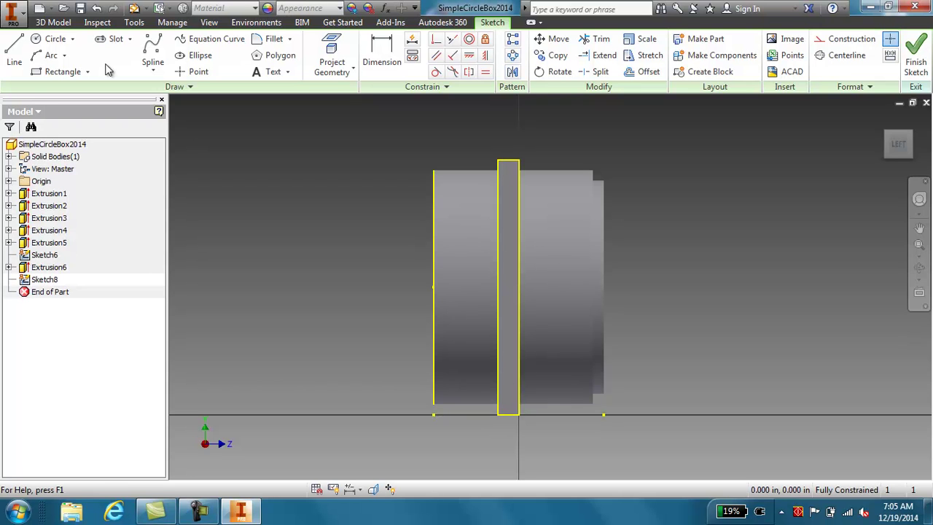
{"action": "left_click", "coordinate": [14, 53]}
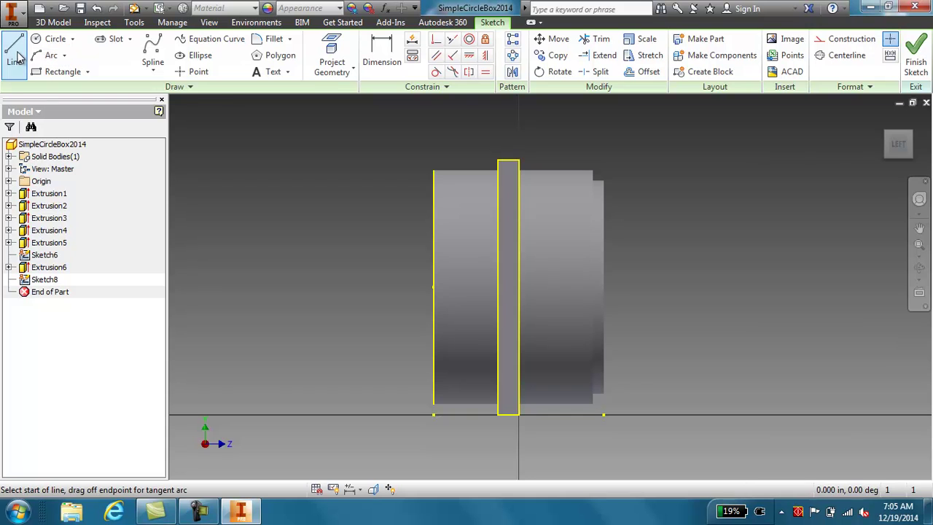
{"action": "left_click", "coordinate": [498, 160]}
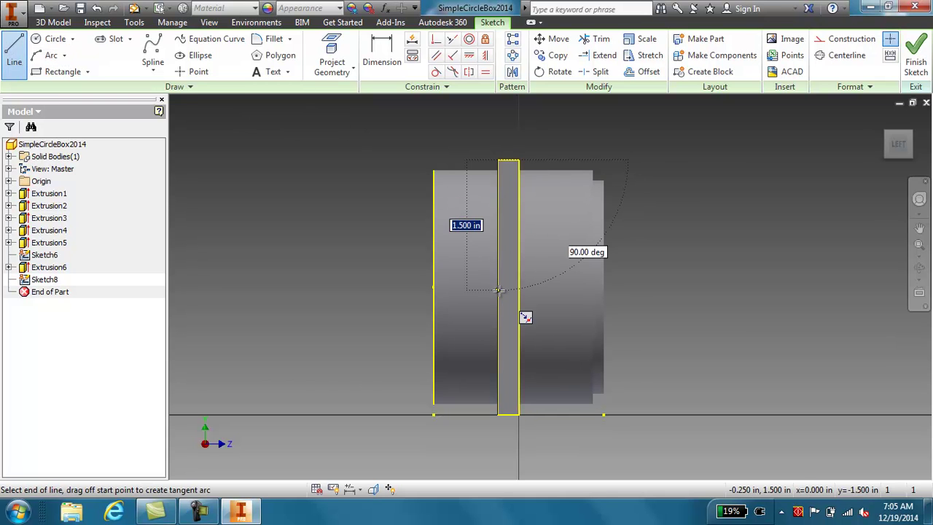
{"action": "double_click", "coordinate": [498, 415]}
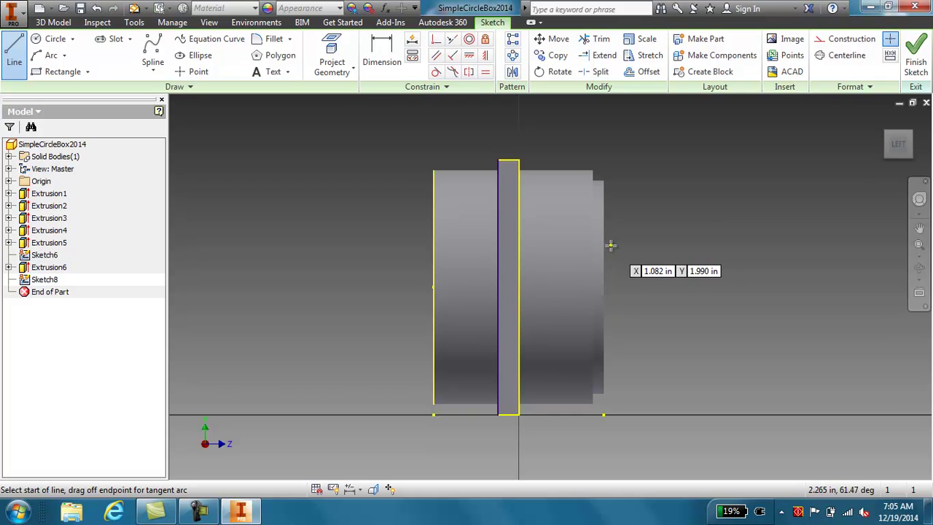
{"action": "left_click", "coordinate": [916, 62]}
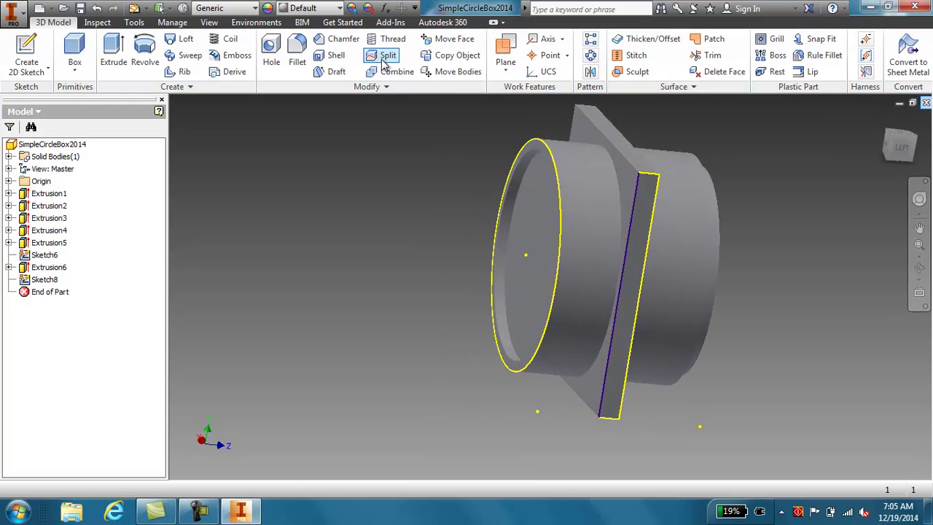
Step: Split the solid with the sketched line using Trim Solid, removing the square flange and the stepped cylinder beyond it
{"action": "left_click", "coordinate": [389, 59]}
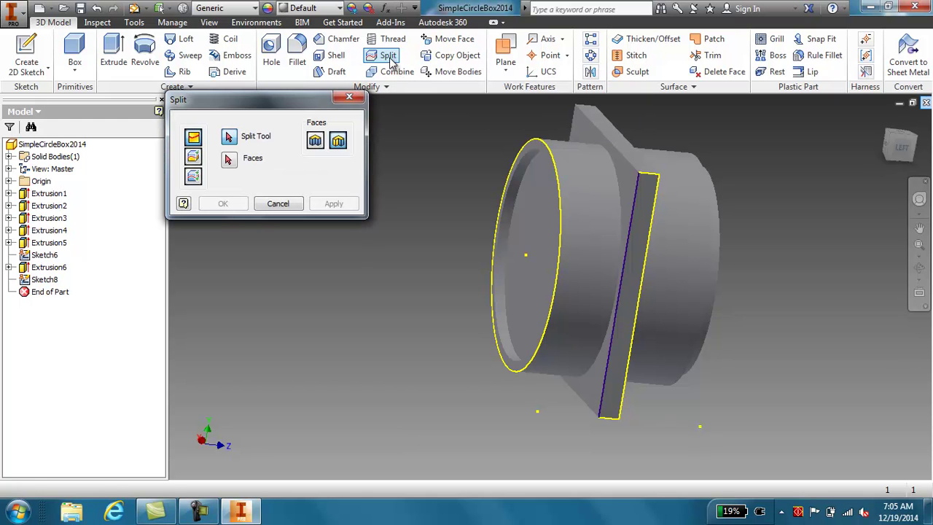
{"action": "left_click", "coordinate": [628, 246]}
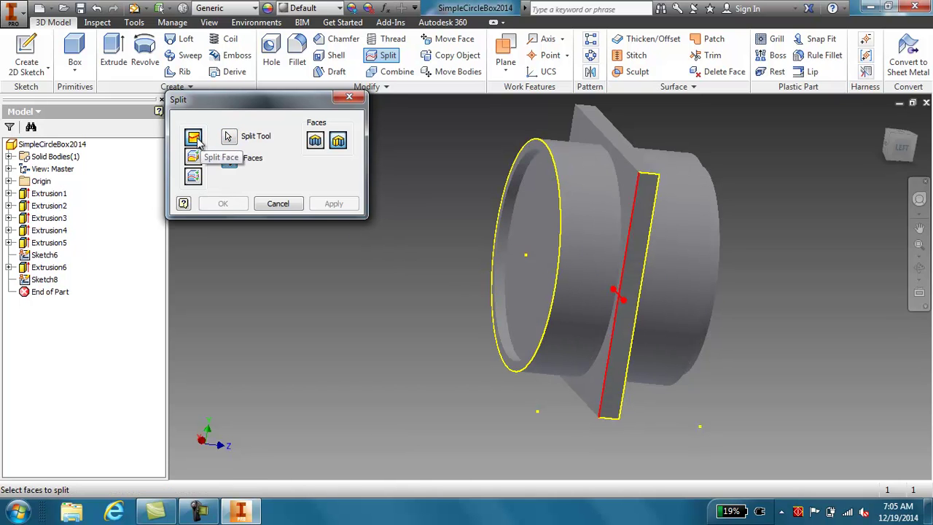
{"action": "middle_click_drag", "start_coordinate": [735, 271], "coordinate": [584, 219], "text": "shift"}
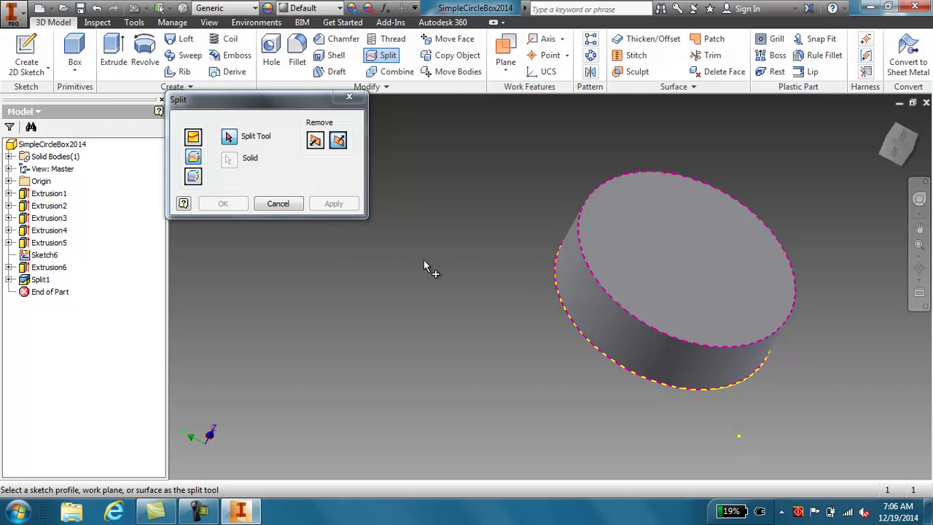
{"action": "left_click", "coordinate": [279, 203]}
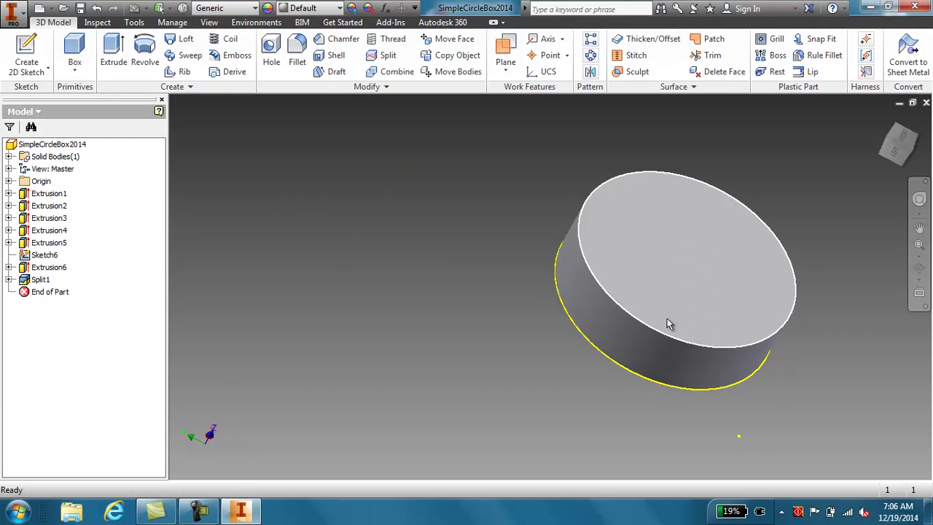
Step: Sketch a 2 in diameter circle centred on the flat circular face of the remaining cylinder
{"action": "left_click", "coordinate": [696, 267]}
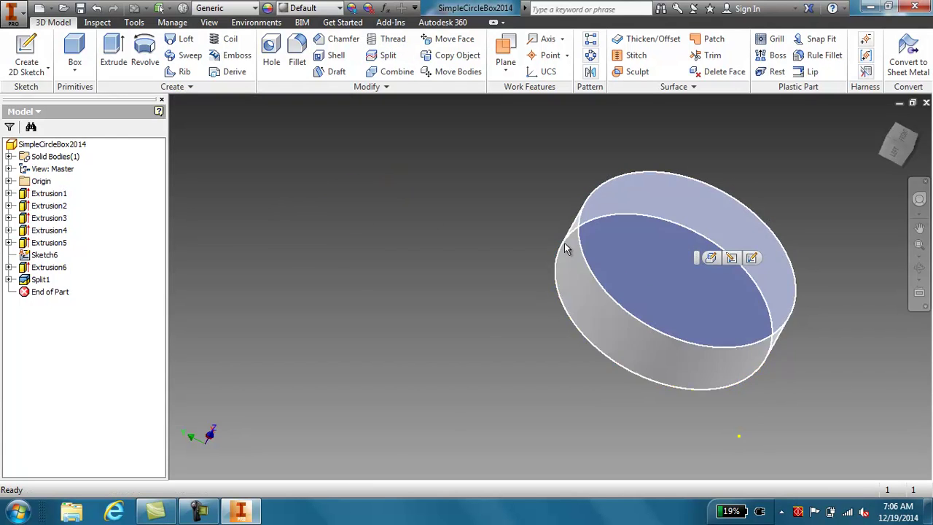
{"action": "right_click", "coordinate": [433, 195]}
{"action": "left_click", "coordinate": [437, 235]}
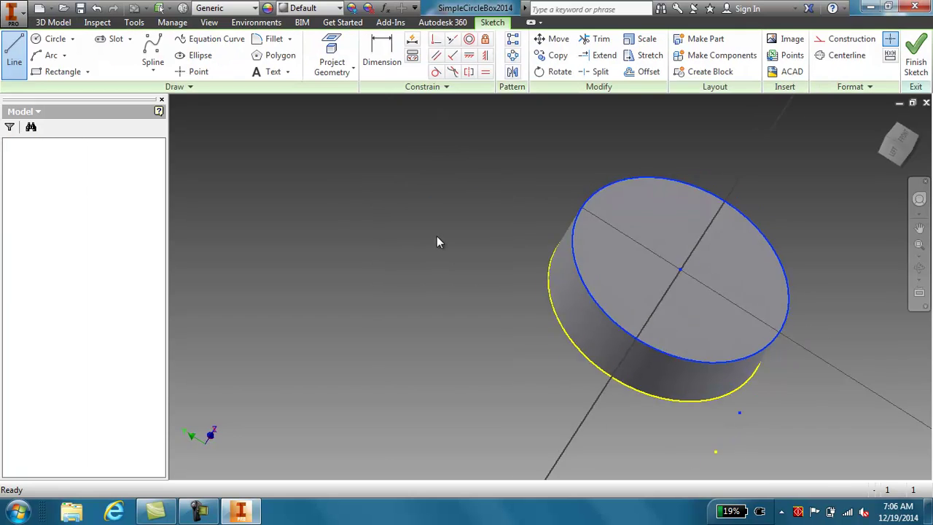
{"action": "left_click", "coordinate": [51, 38]}
{"action": "left_click", "coordinate": [557, 282]}
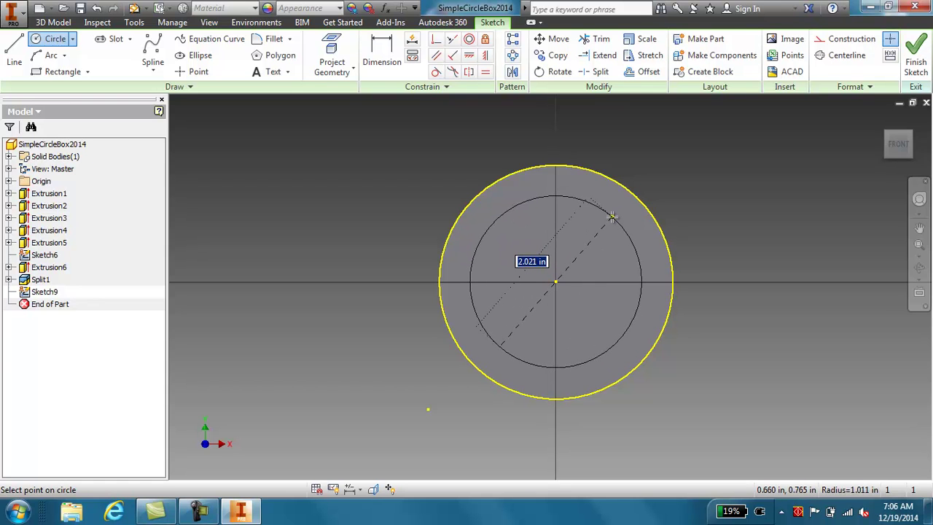
{"action": "type", "text": "2"}
{"action": "key", "text": "Return"}
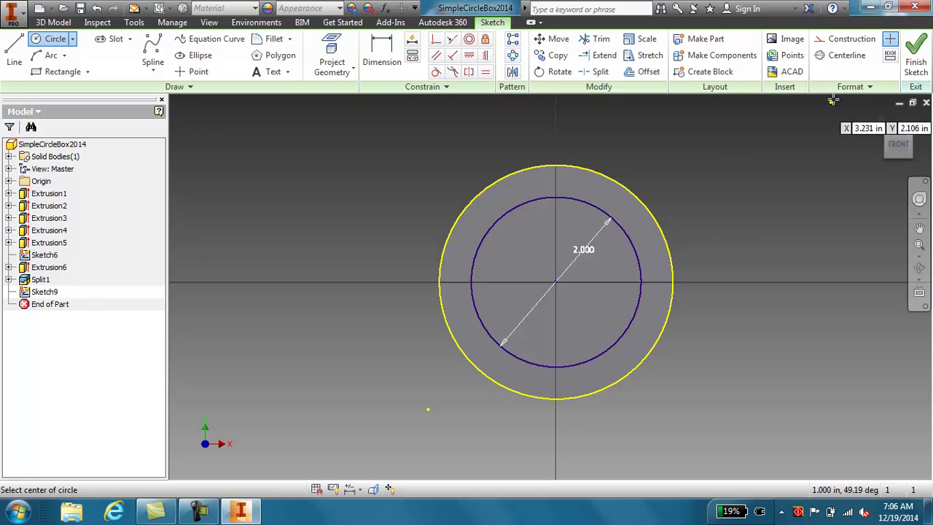
{"action": "left_click", "coordinate": [916, 63]}
Step: Extrude the 2 in circle as a cut 0.5 in deep into the cylinder
{"action": "right_click", "coordinate": [419, 198]}
{"action": "left_click", "coordinate": [462, 181]}
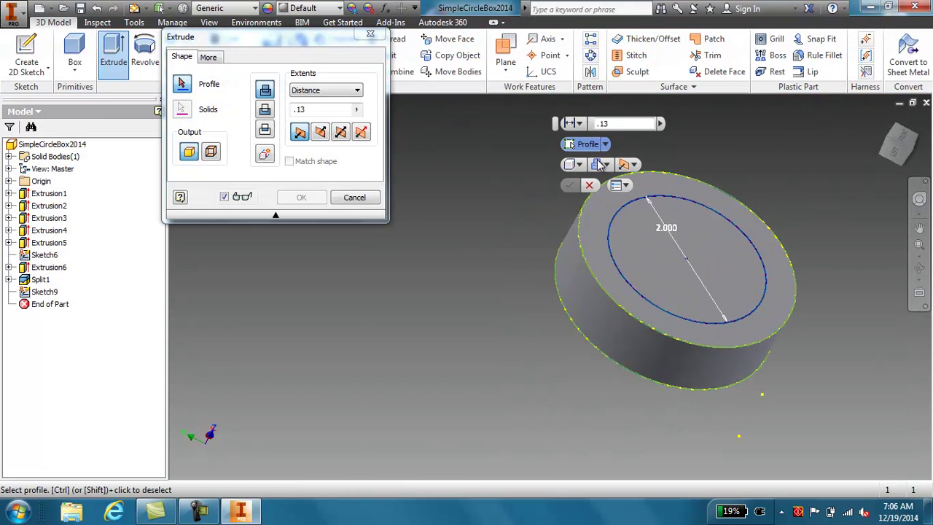
{"action": "left_click", "coordinate": [703, 251]}
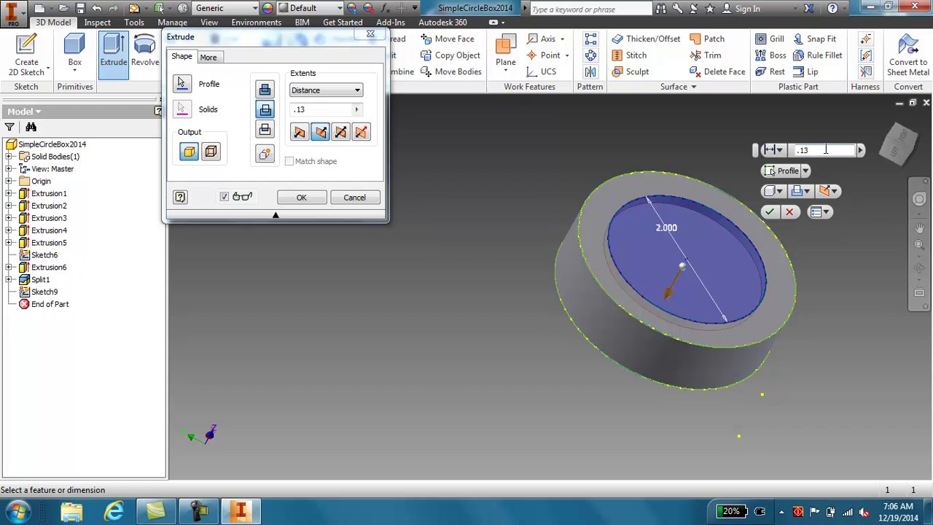
{"action": "type", "text": ".5"}
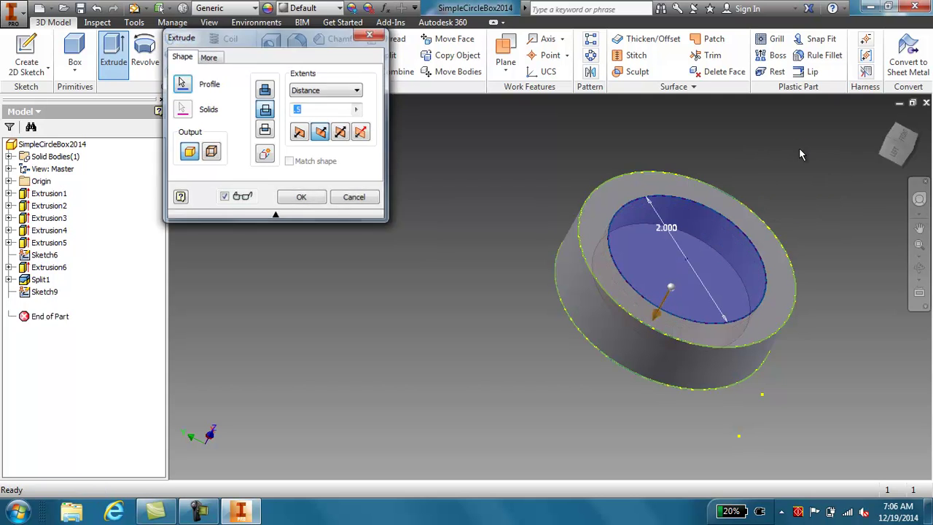
{"action": "key", "text": "Return"}
Step: Fillet the bottom inside edge of the circular pocket with a 0.5 in radius
{"action": "middle_click_drag", "start_coordinate": [527, 311], "coordinate": [484, 308], "text": "shift"}
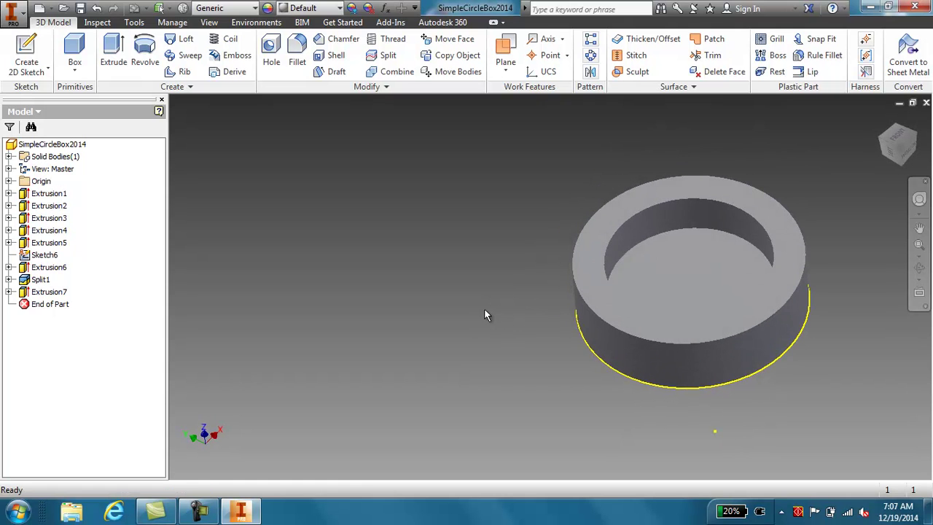
{"action": "left_click", "coordinate": [299, 51]}
{"action": "left_click", "coordinate": [664, 234]}
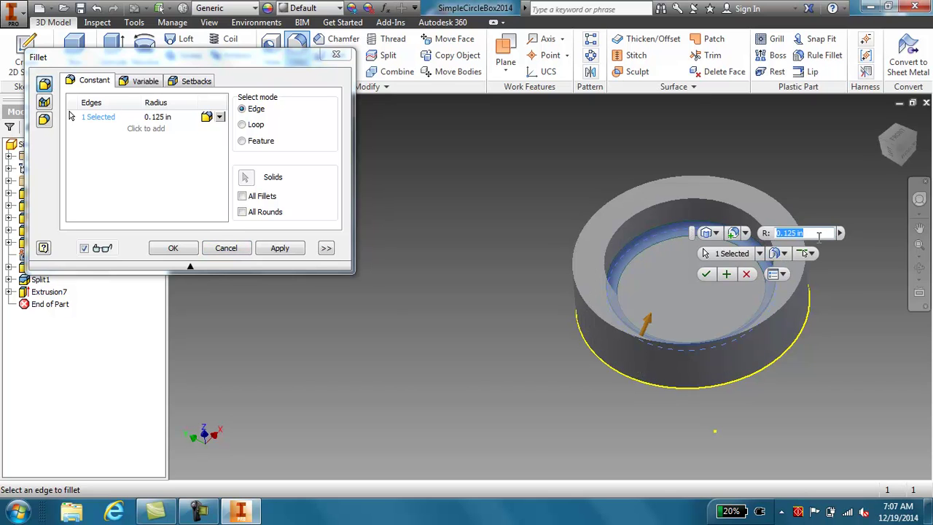
{"action": "type", "text": ".5"}
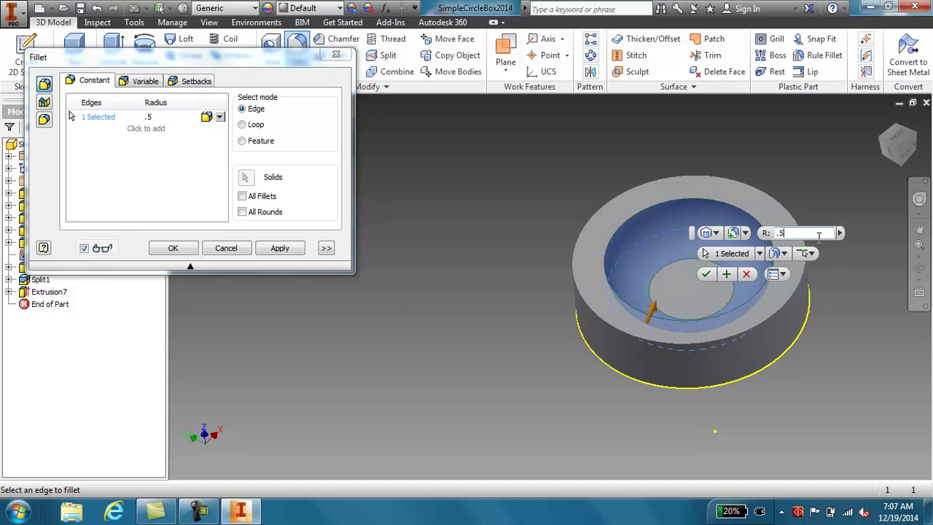
{"action": "key", "text": "Return"}
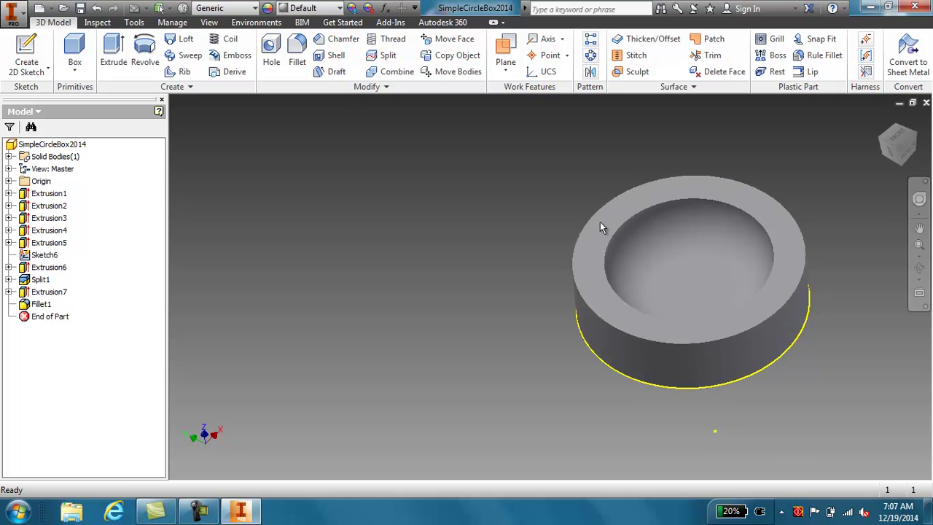
Step: Fillet the outer top edge of the ring around the pocket with a 0.5 in radius
{"action": "left_click", "coordinate": [297, 55]}
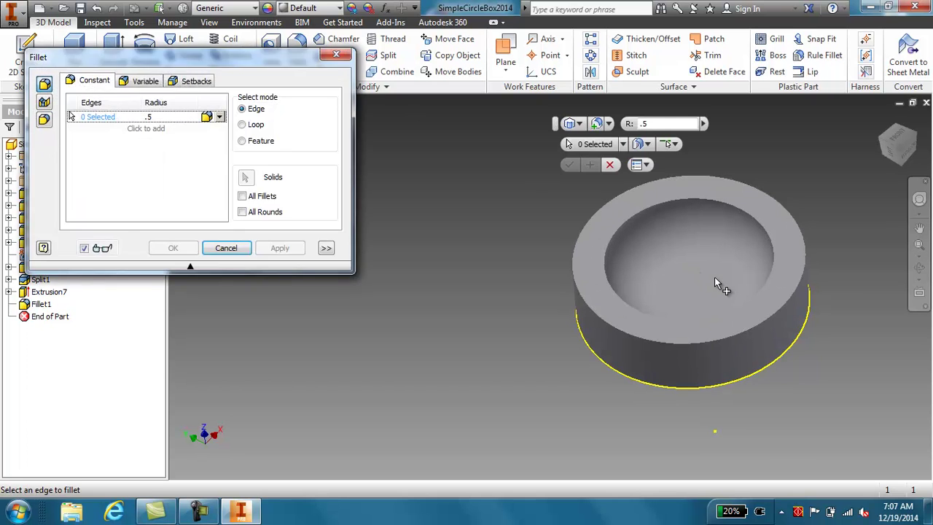
{"action": "left_click", "coordinate": [767, 313]}
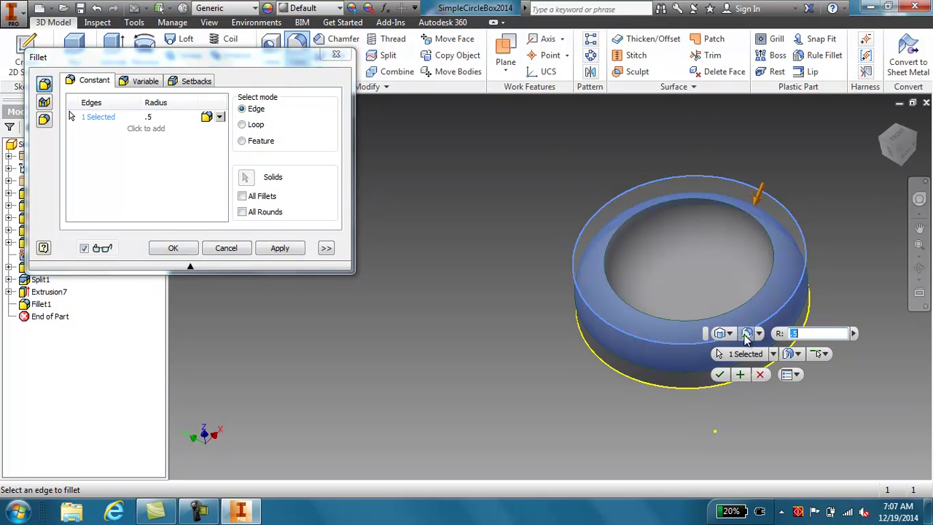
{"action": "left_click", "coordinate": [719, 374]}
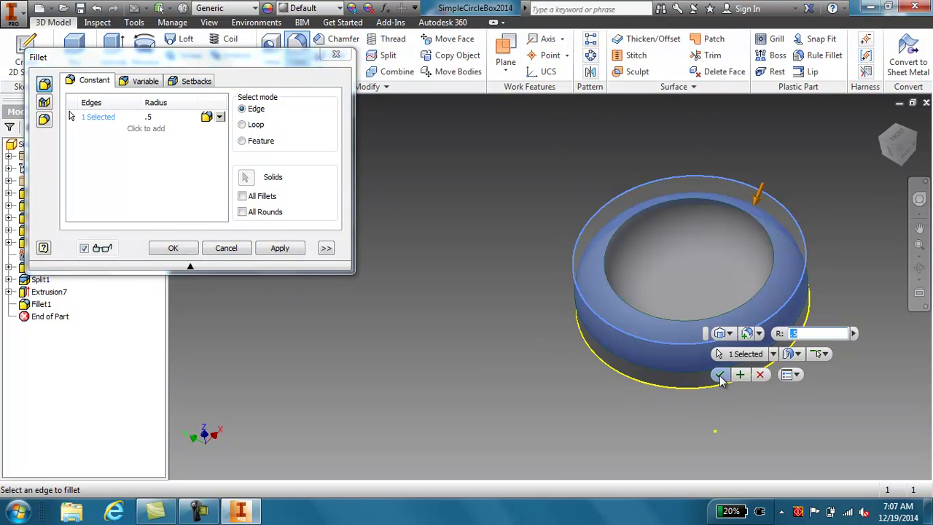
Step: Fillet the pocket's inner rim edge with a 0.125 in radius
{"action": "middle_click_drag", "start_coordinate": [548, 391], "coordinate": [609, 318], "text": "shift"}
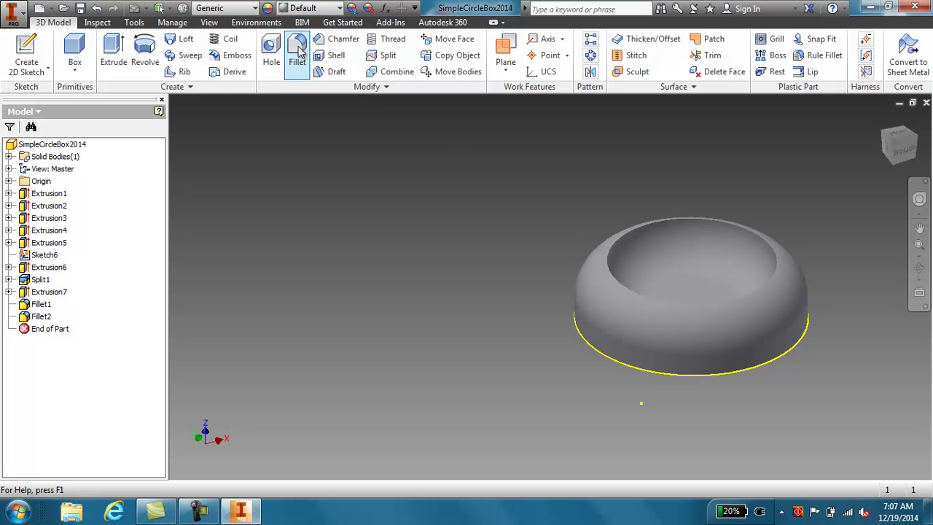
{"action": "left_click", "coordinate": [296, 55]}
{"action": "left_click", "coordinate": [632, 293]}
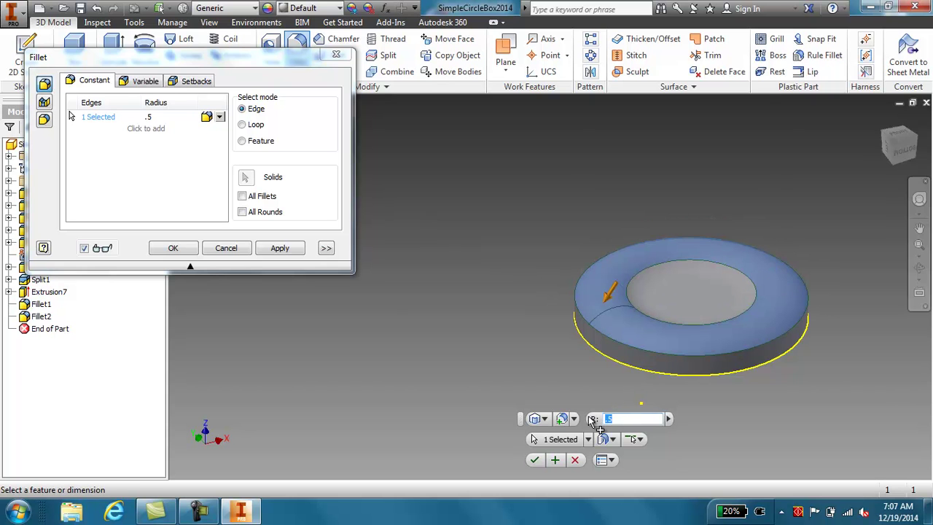
{"action": "type", "text": "12"}
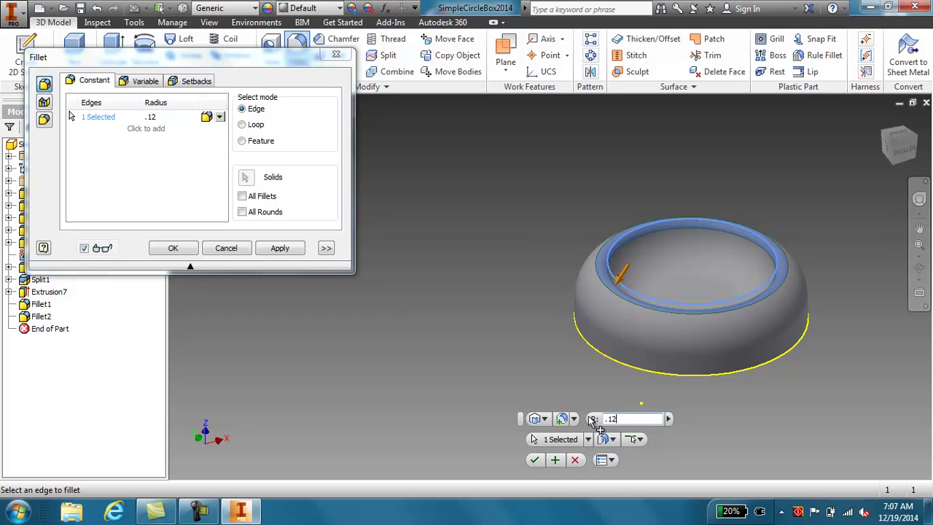
{"action": "type", "text": "5"}
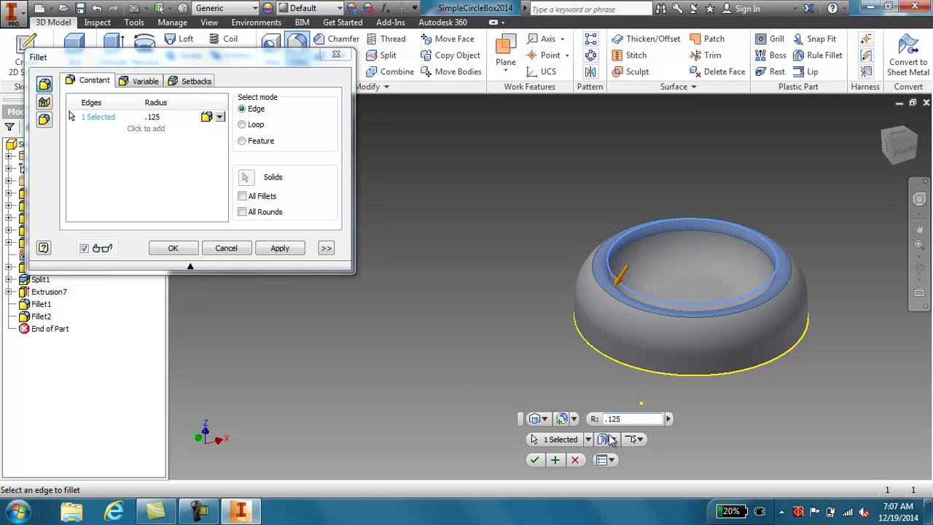
{"action": "left_click", "coordinate": [537, 460]}
Step: Save a copy of the part as SimpleCircleBox2014Lid in the BoxInventor folder
{"action": "middle_click_drag", "start_coordinate": [834, 356], "coordinate": [876, 355], "text": "shift"}
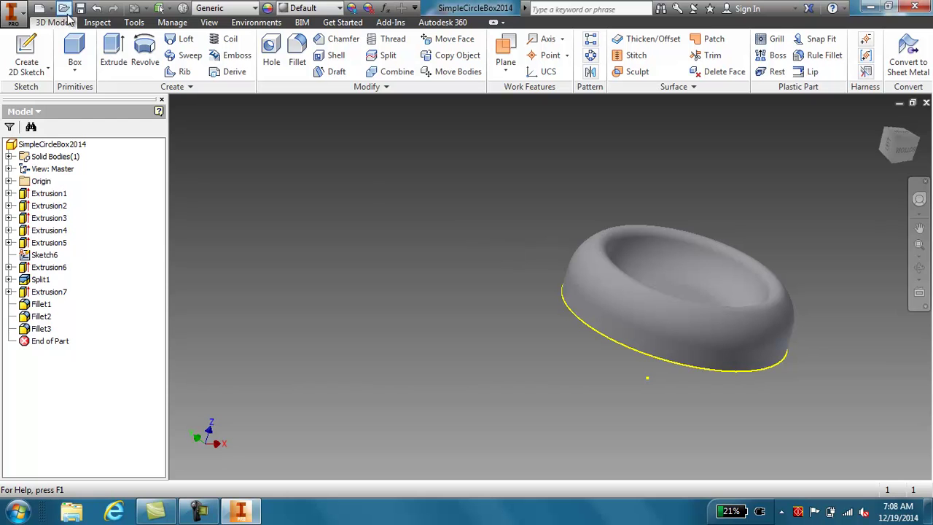
{"action": "left_click", "coordinate": [24, 17]}
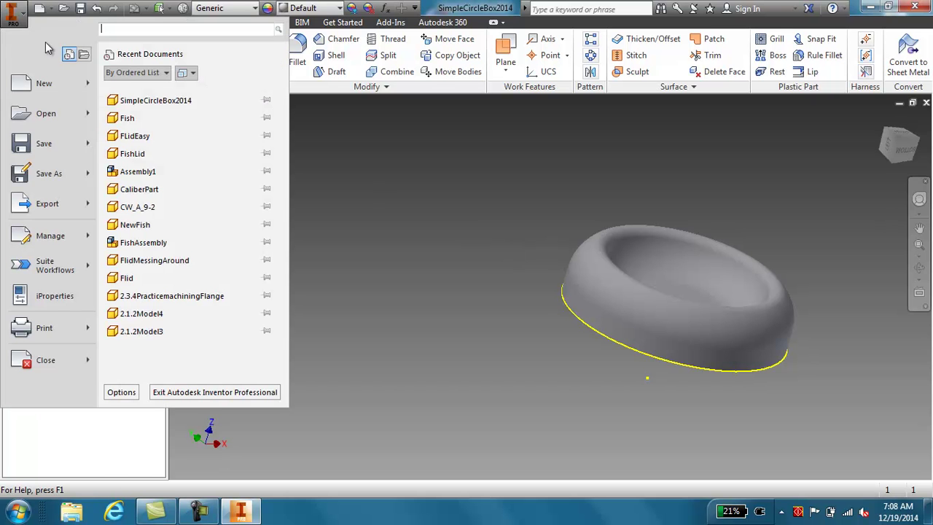
{"action": "key", "text": "Escape"}
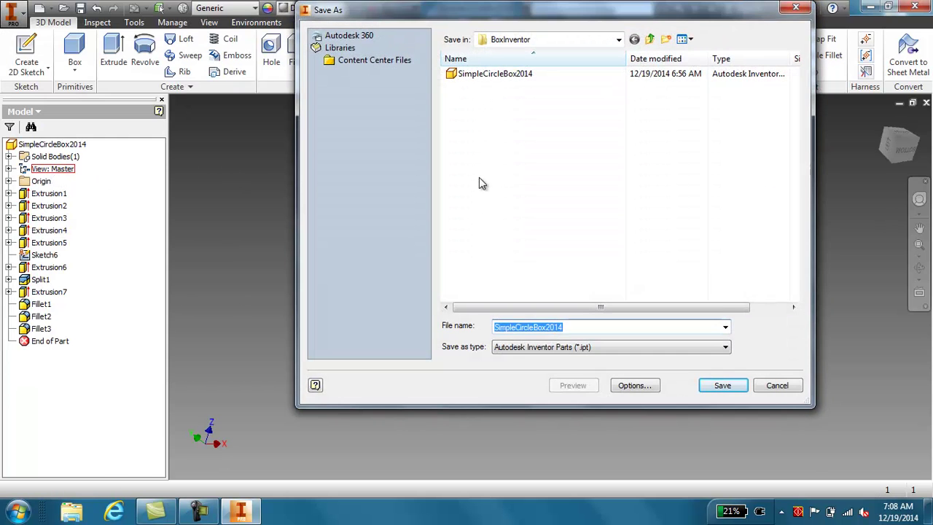
{"action": "left_click", "coordinate": [583, 327]}
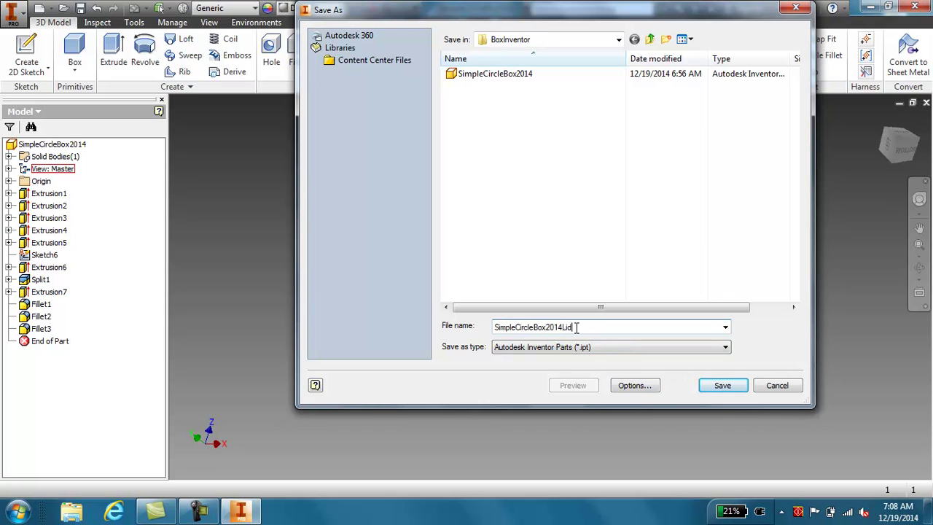
{"action": "left_click", "coordinate": [723, 387]}
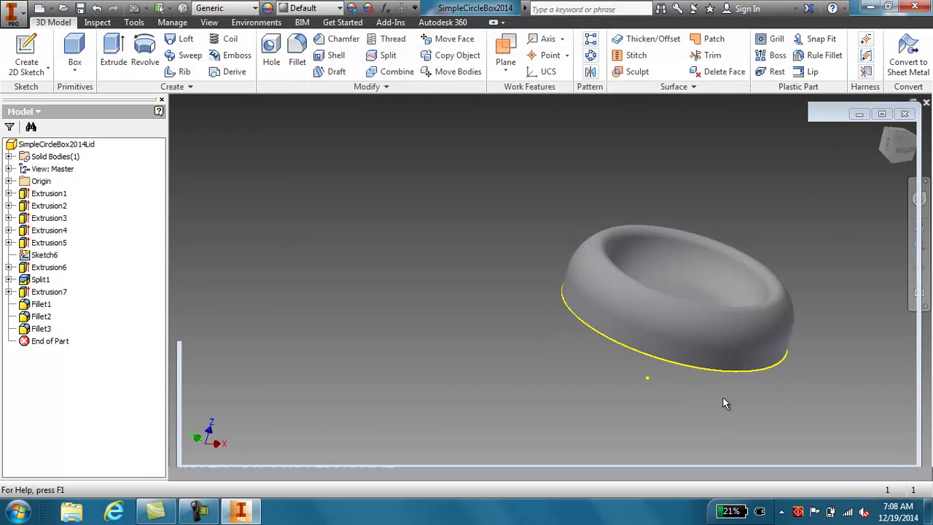
{"action": "middle_click_drag", "start_coordinate": [726, 351], "coordinate": [443, 216], "text": "shift"}
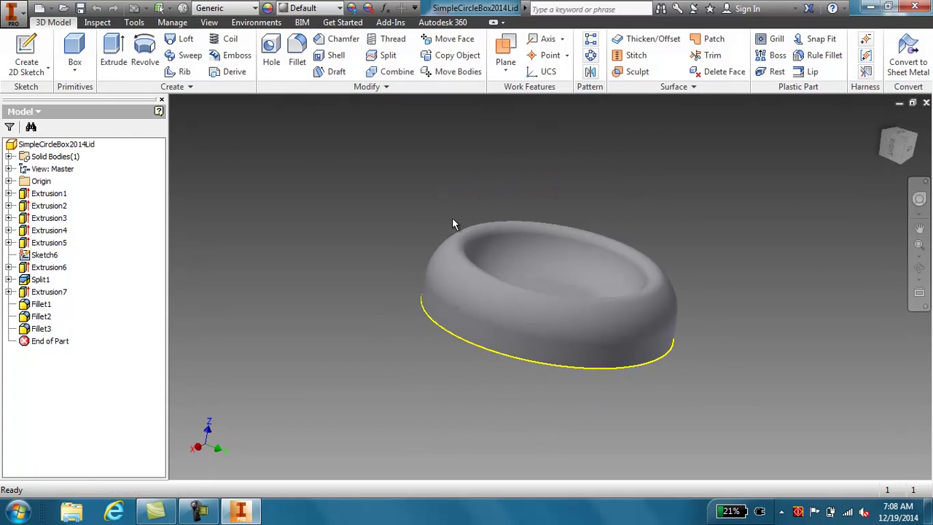